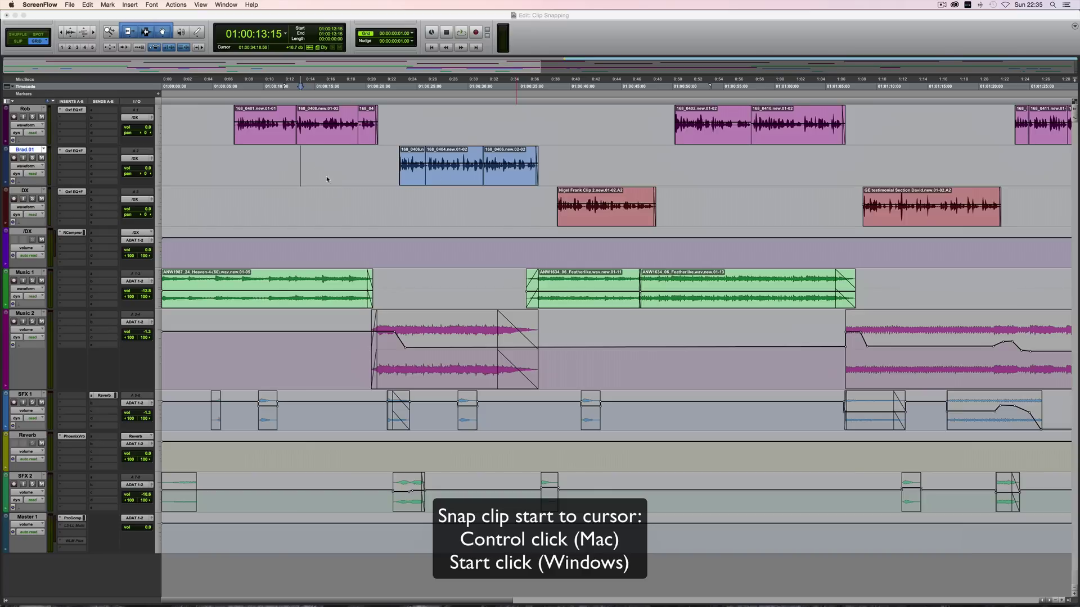
- Snap clip 168_0404's start to edit cursors, including 01:00:10:20, then move it back between the 0406 clips
left_click(447, 177)
left_click(447, 178, "ctrl")
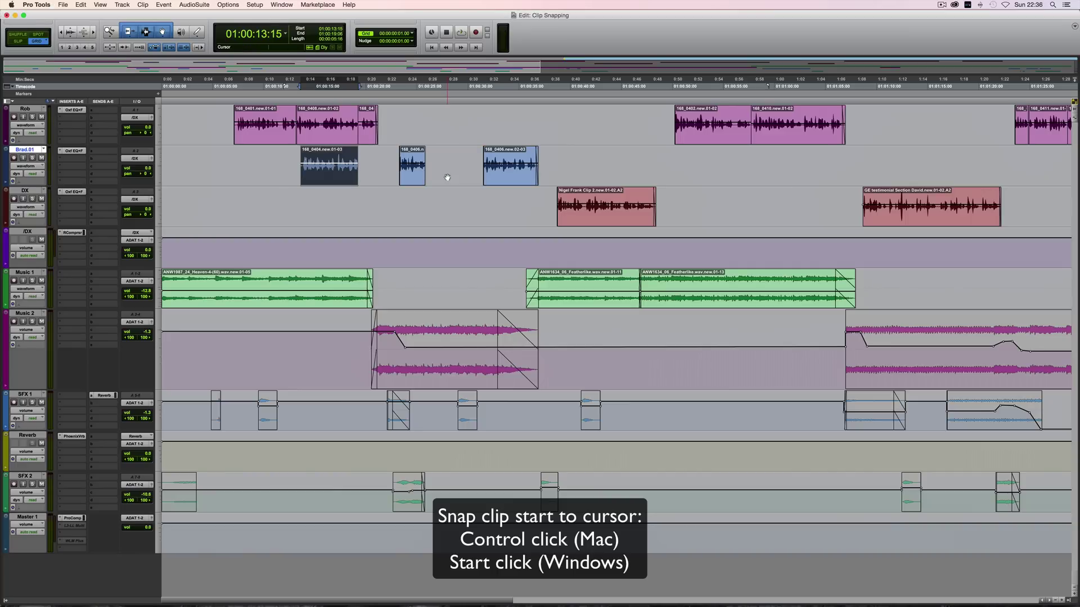
left_click(305, 165, "ctrl")
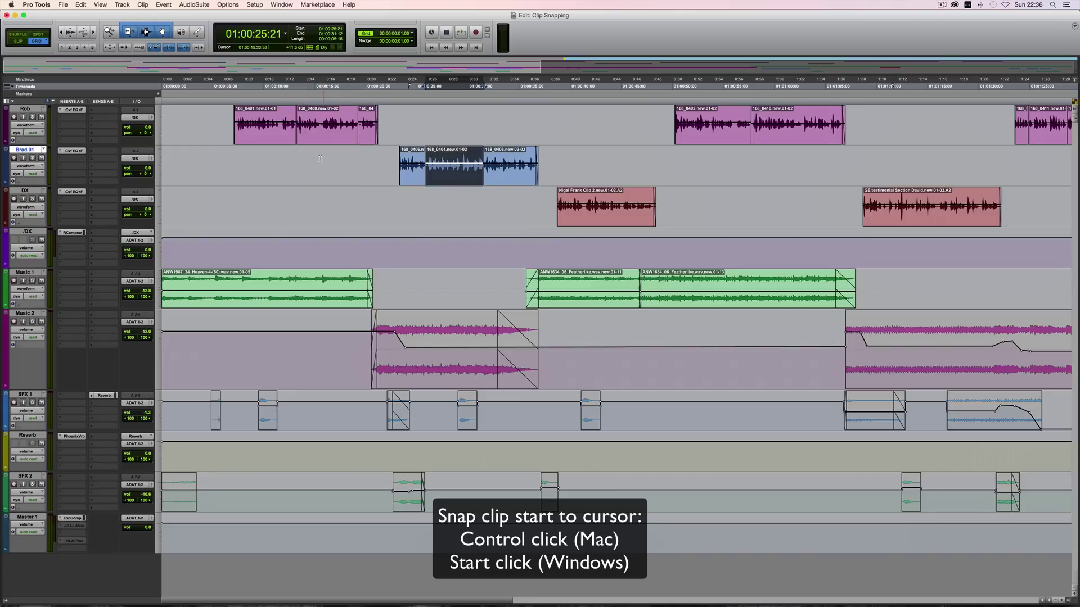
left_click(273, 162)
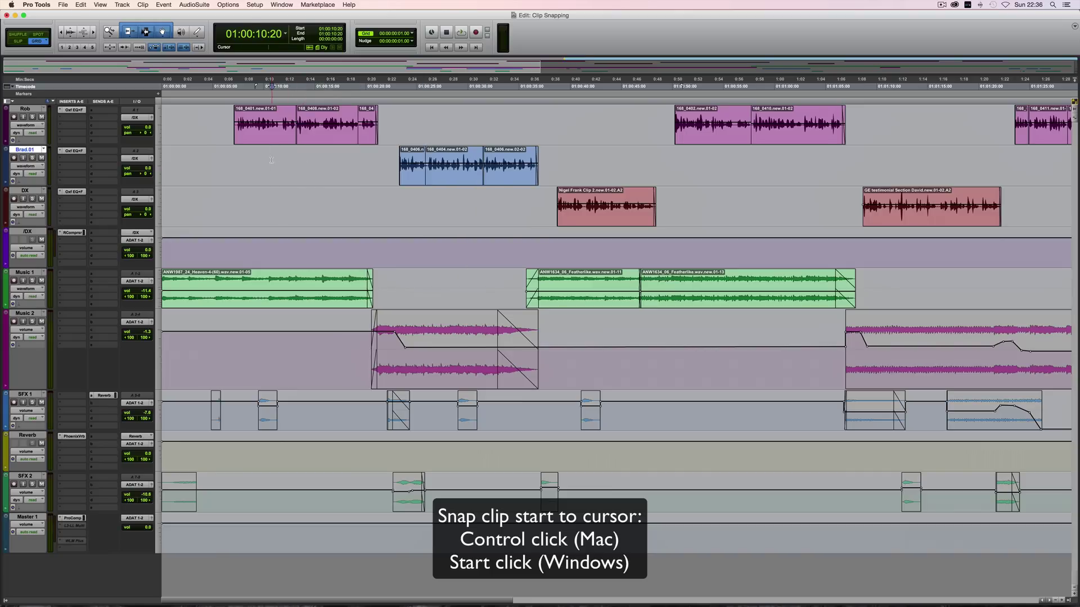
left_click(446, 178, "ctrl")
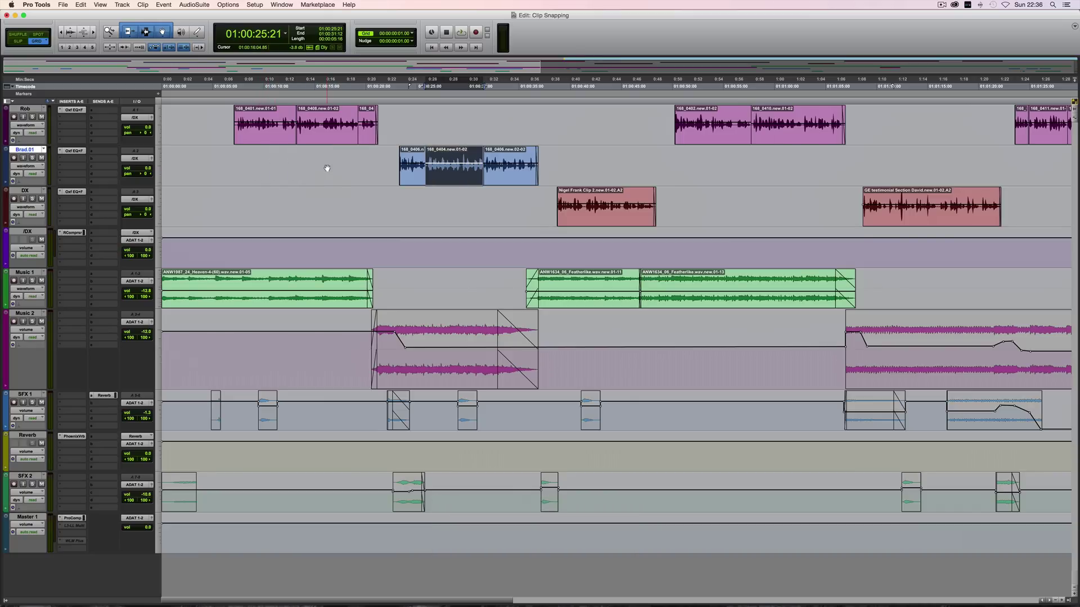
left_click_drag(266, 161, 420, 161)
- Snap the clip's end to insertion points at 01:00:13:20 and 01:00:11:12, then move it back
left_click(302, 157)
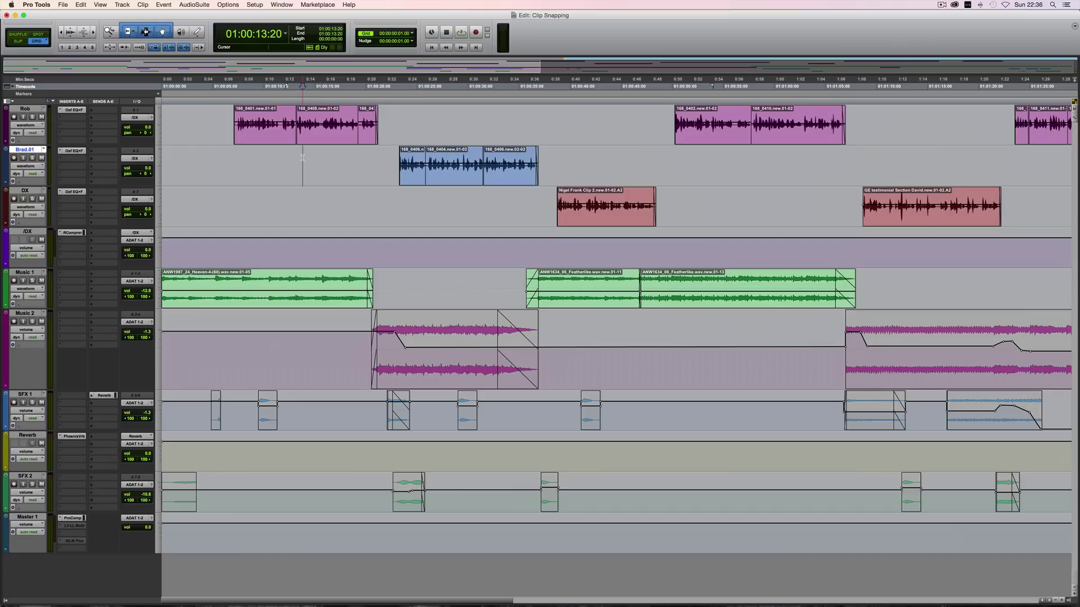
left_click(450, 176, "ctrl+super")
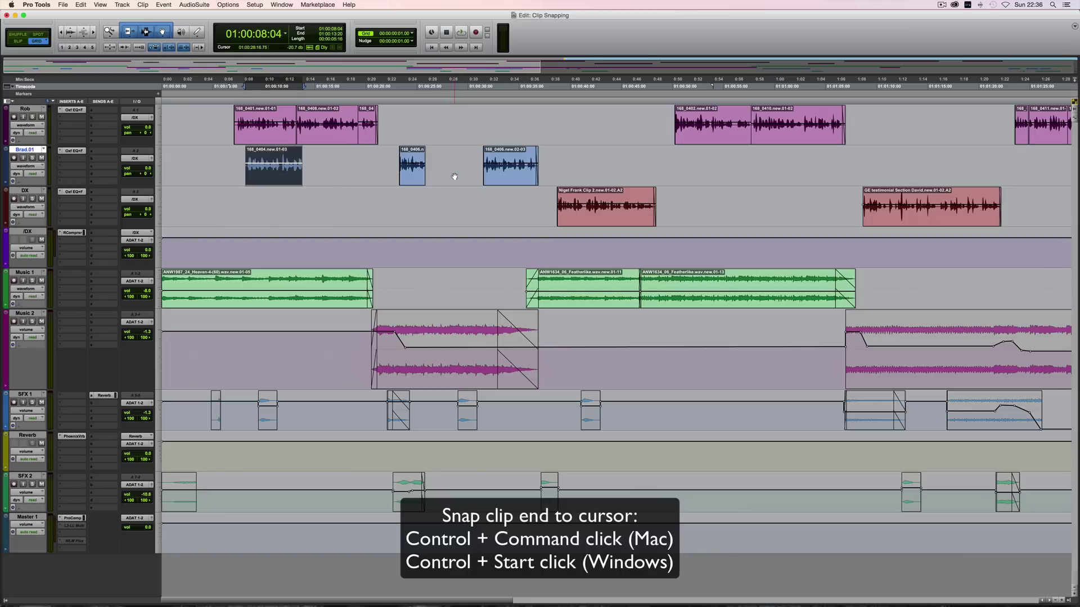
key("super+z")
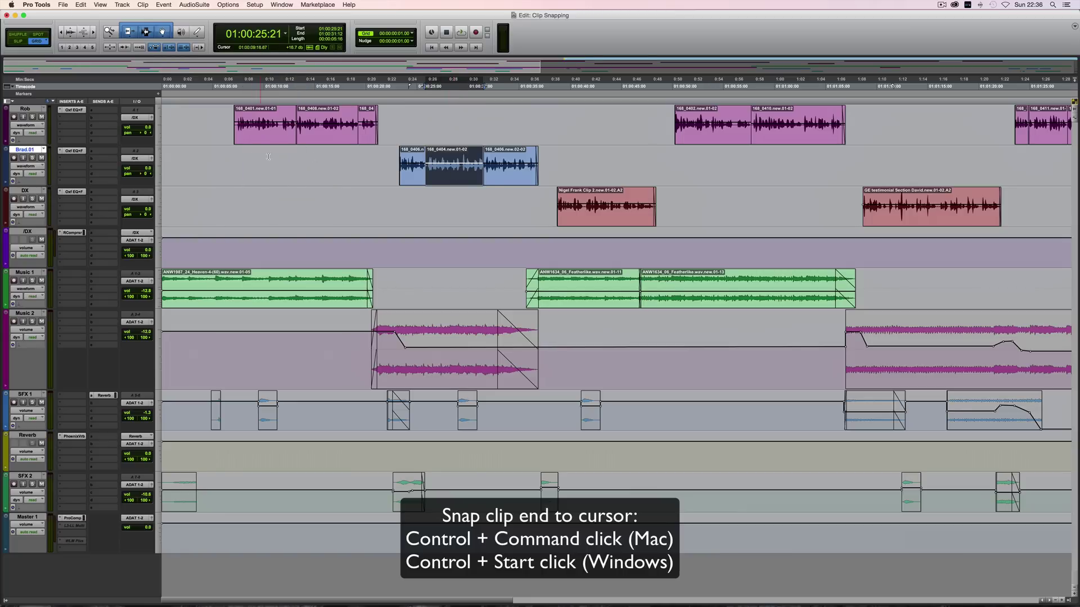
left_click(278, 158)
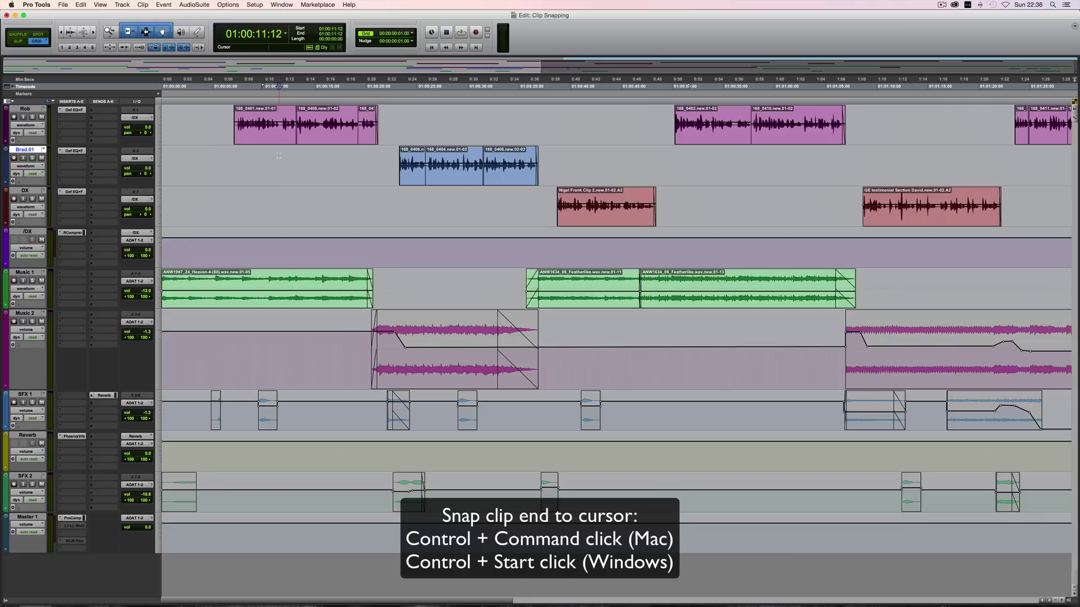
left_click(447, 175, "ctrl+super")
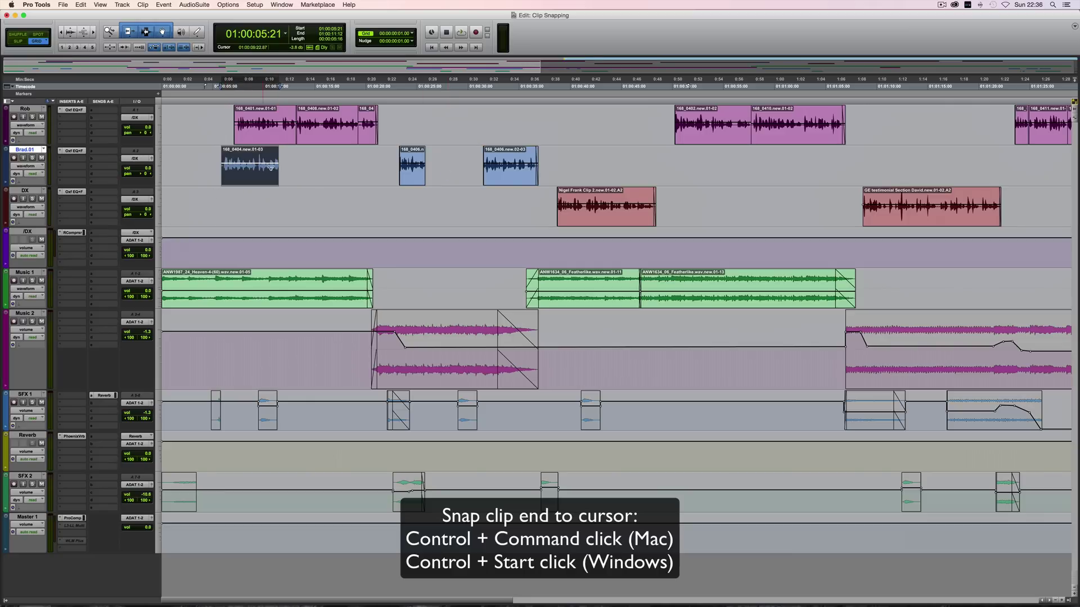
left_click_drag(271, 172, 474, 172)
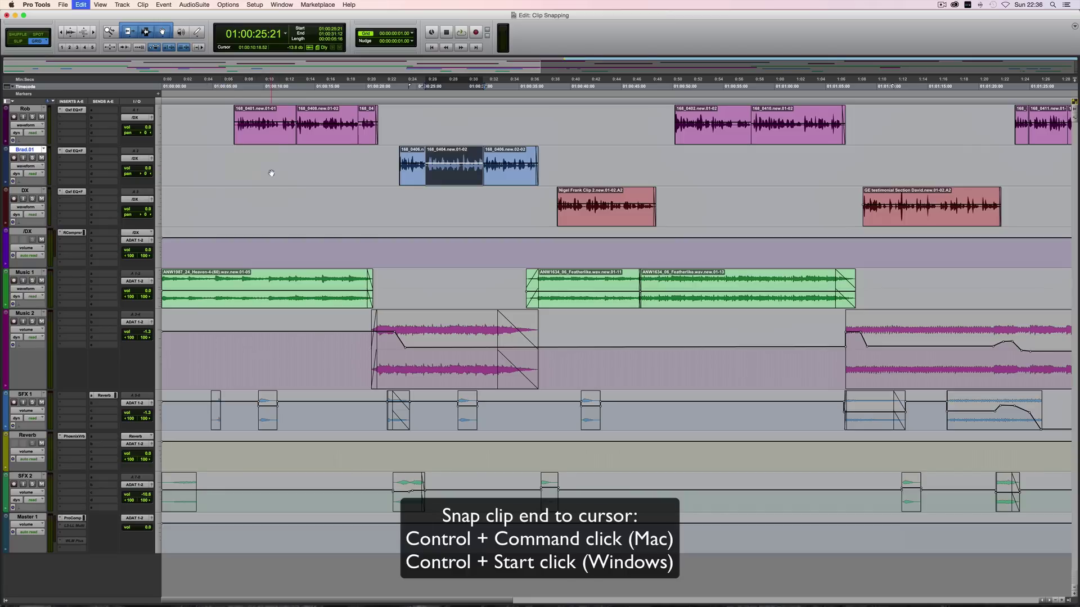
- At insertion point 01:00:27:04, try the lock and sync-point shortcuts on the clip, undoing each
left_click(439, 157)
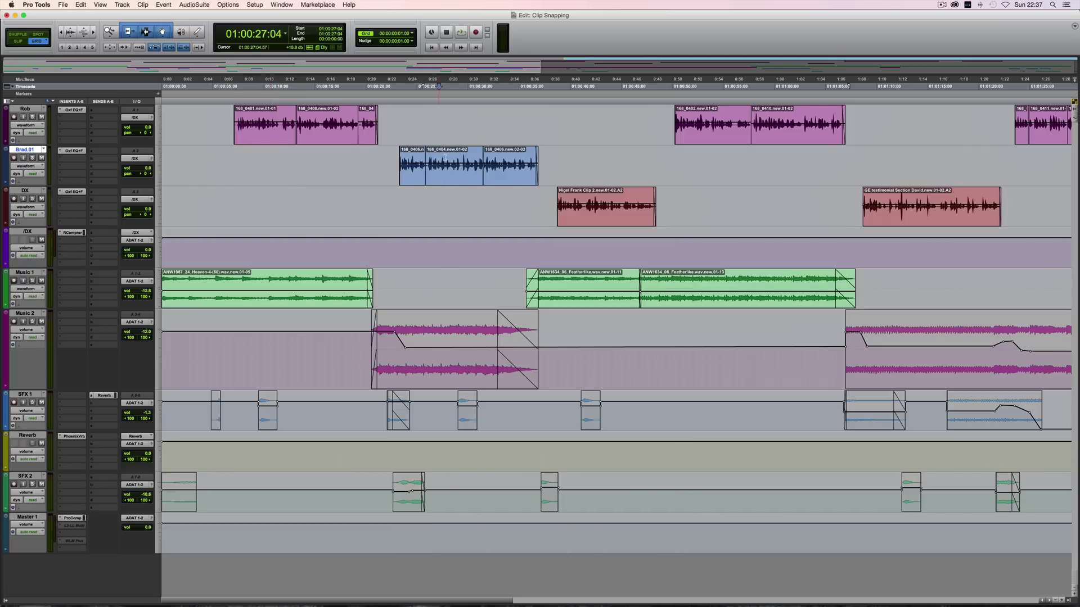
key("super+l")
key("super+z")
key("super+comma")
key("super+z")
- Identify a sync point on clip 168_0404 and place the edit cursor at 01:00:11:13 on Brad.01
left_click(142, 4)
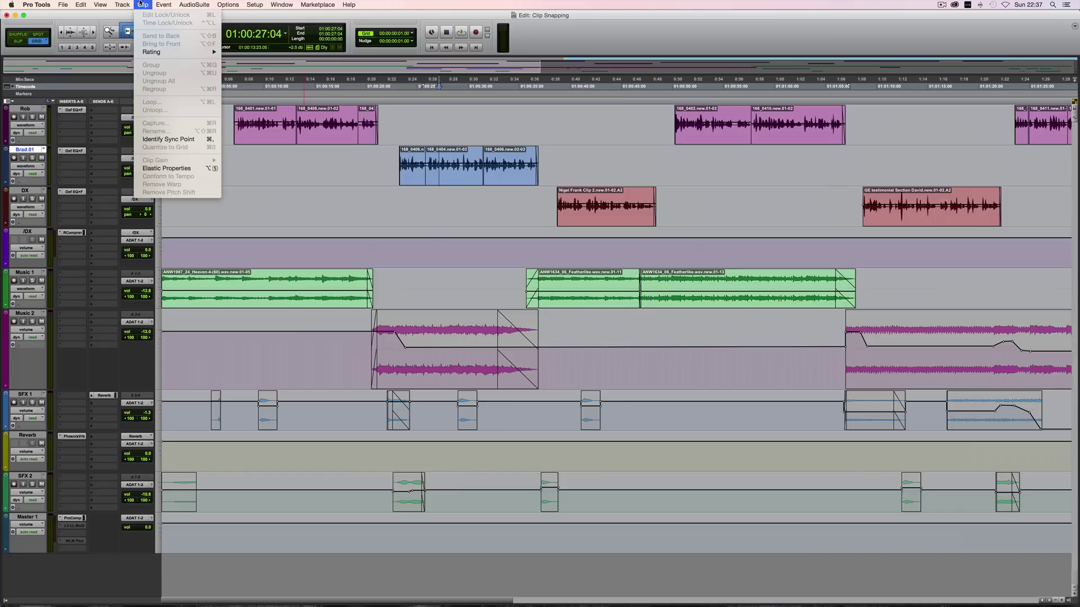
left_click(163, 139)
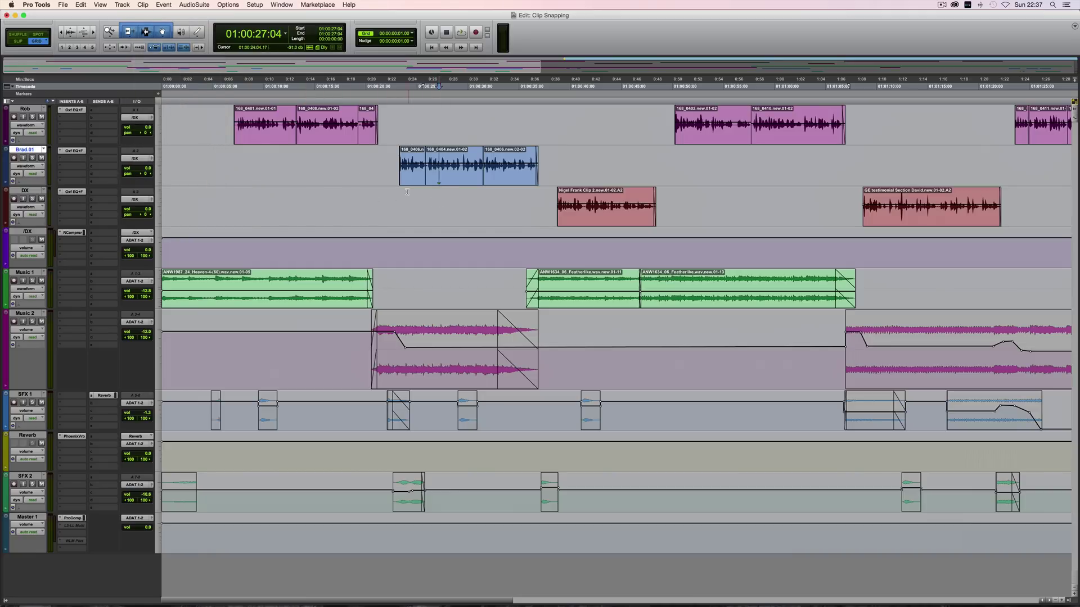
left_click(279, 160)
- Snap clip 168_0404's sync point to the edit cursor, then undo so it returns to 01:00:25:21
left_click(456, 179, "ctrl+shift")
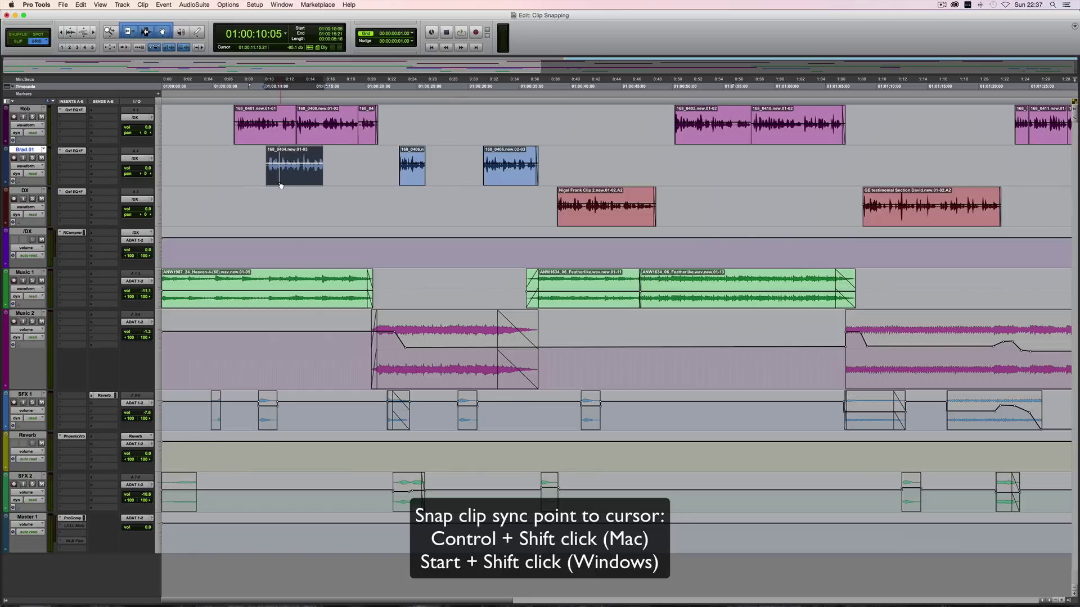
key("super+z")
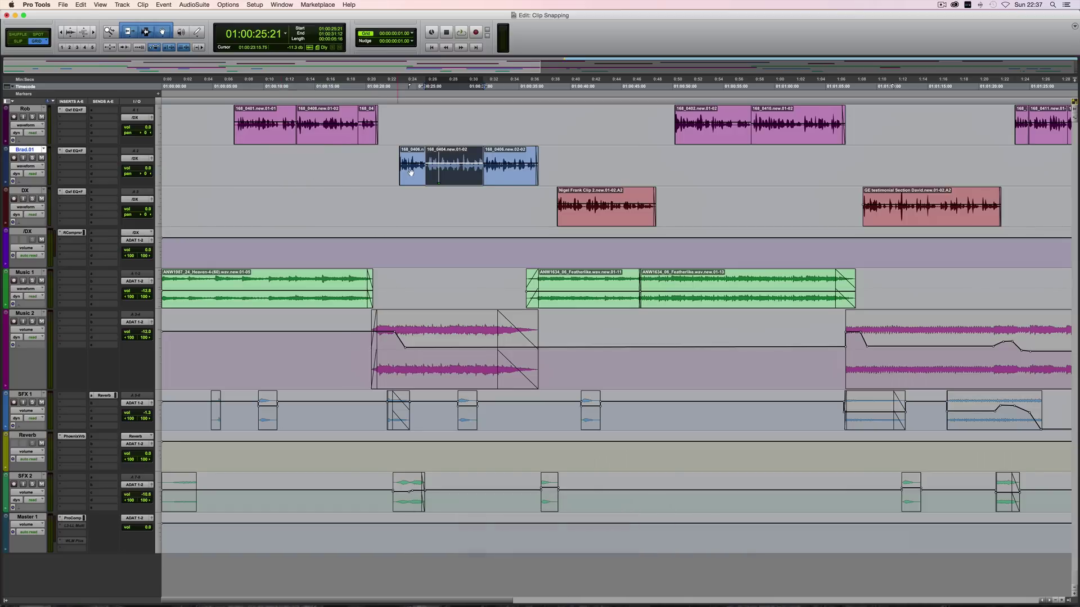
- Move clip 168_0404's end to a selection start at 01:00:16:00, then undo the move
right_click(450, 180, "super")
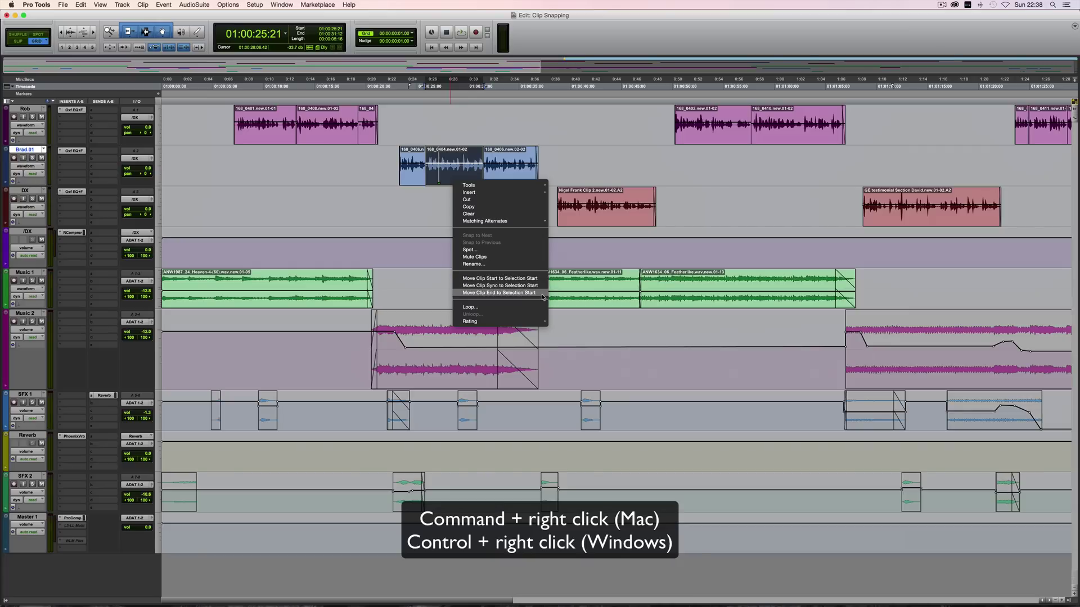
left_click(320, 179)
left_click(320, 179)
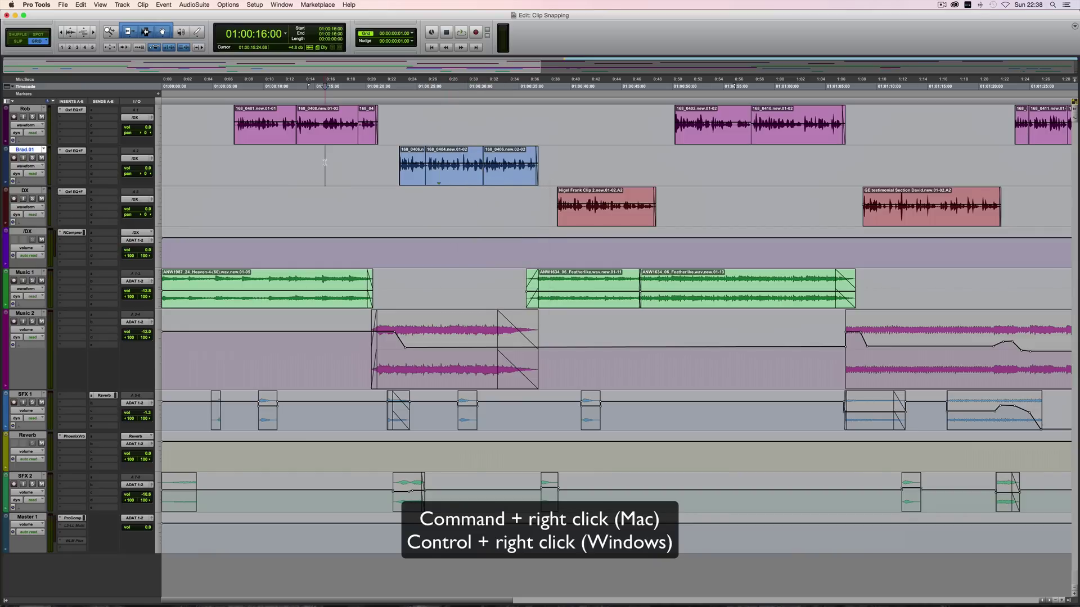
right_click(457, 175, "super")
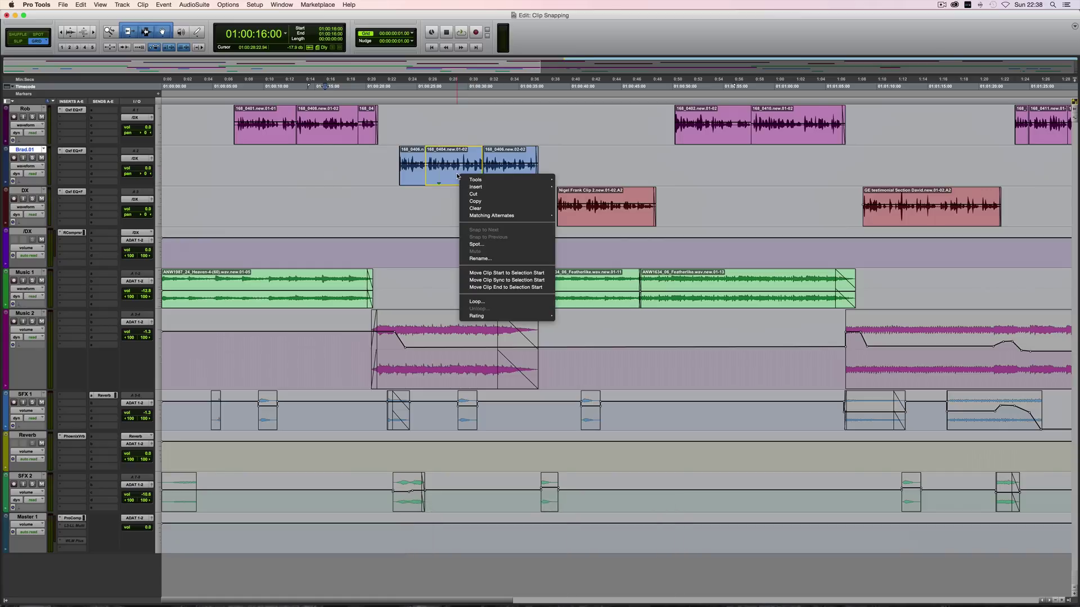
left_click(502, 287)
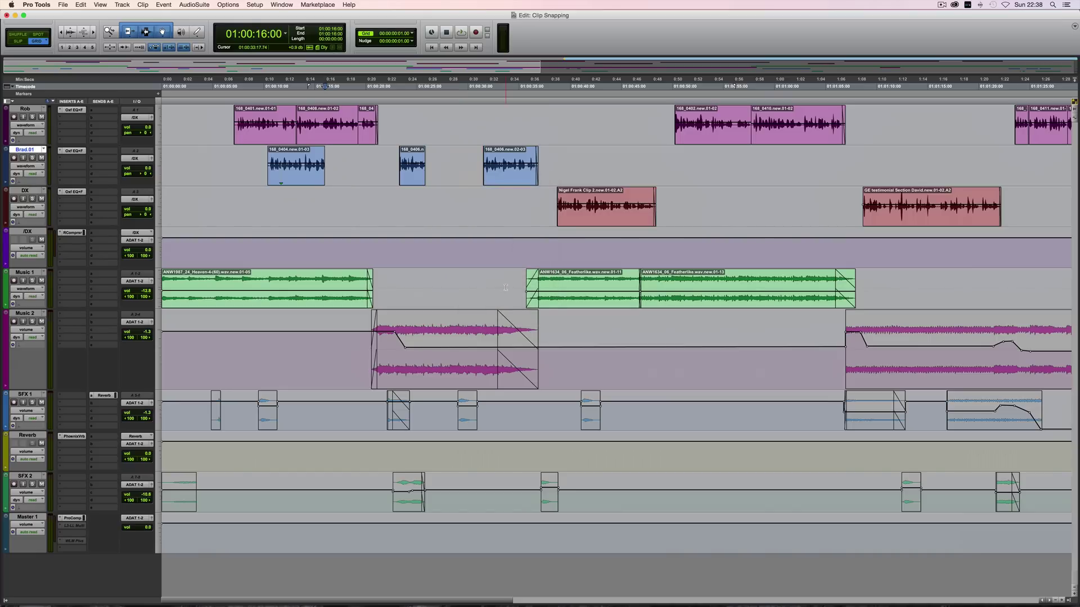
key("super+z")
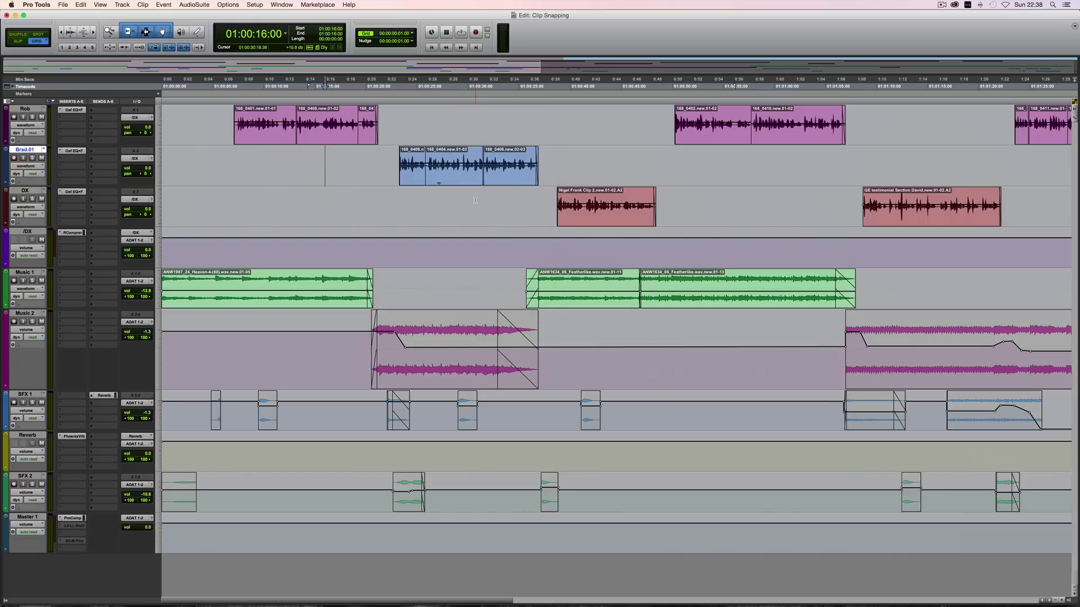
left_click(456, 176)
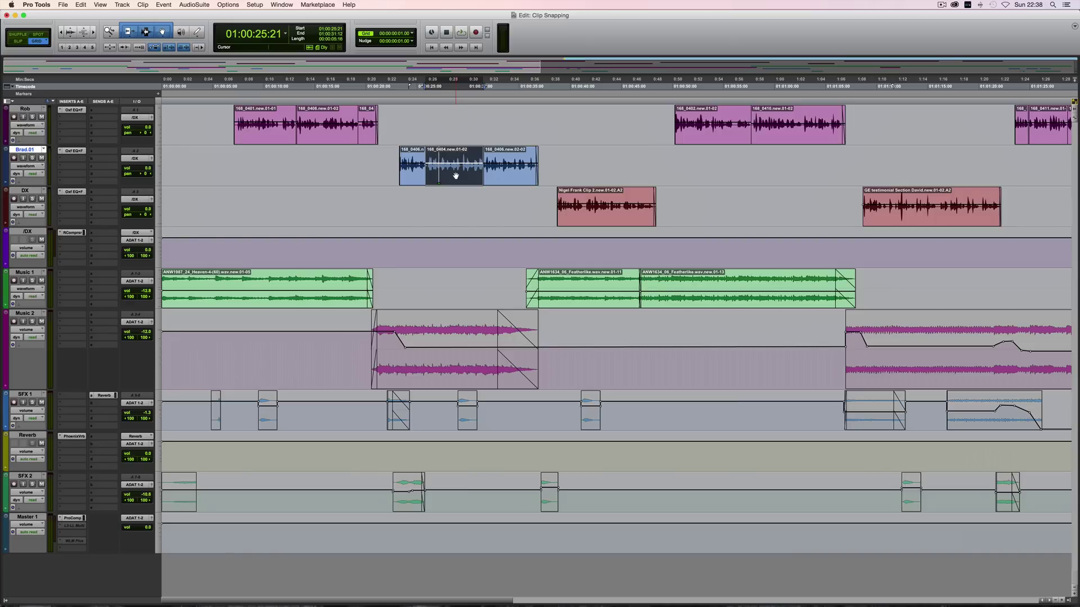
left_click(360, 169)
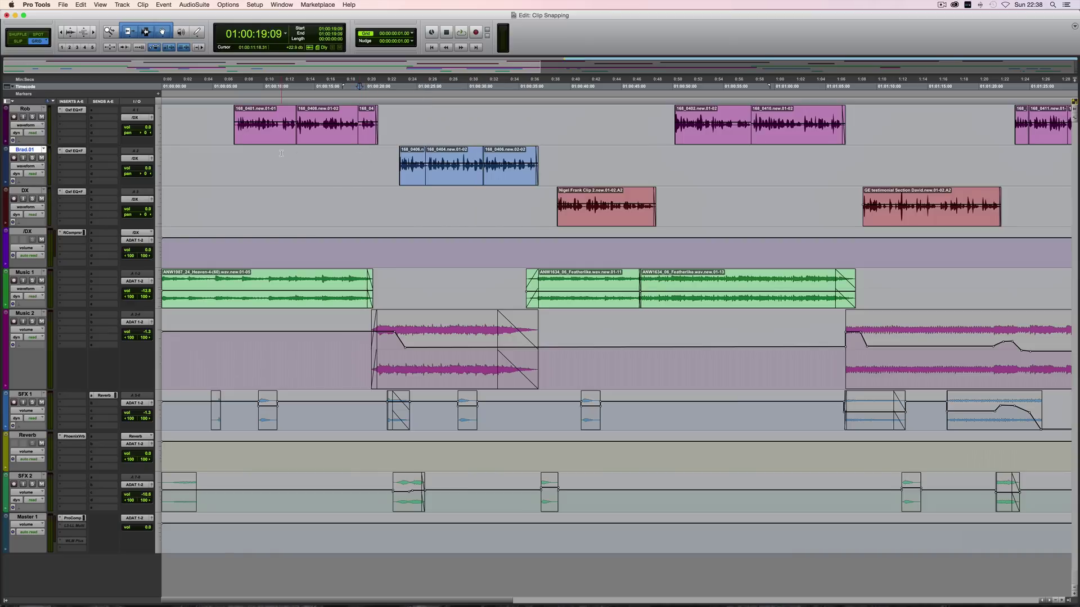
left_click(318, 166)
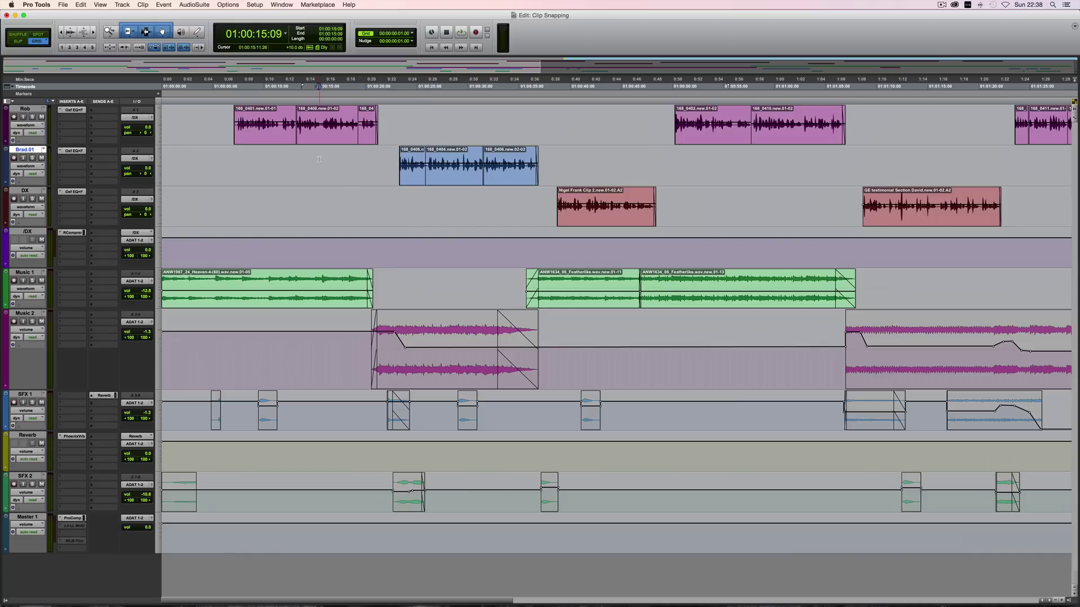
left_click(442, 175)
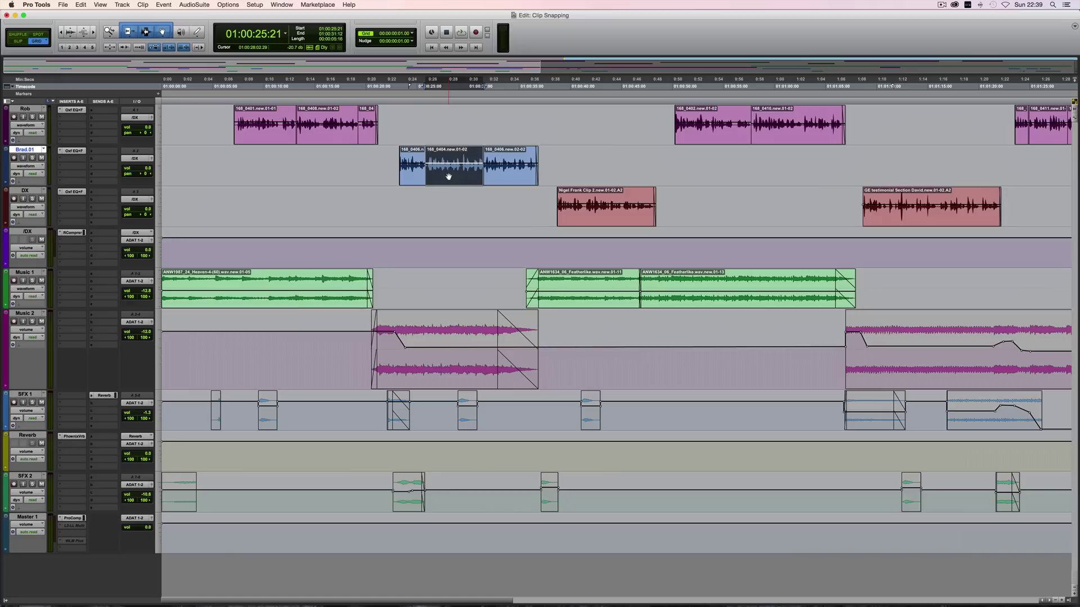
left_click_drag(448, 177, 405, 206)
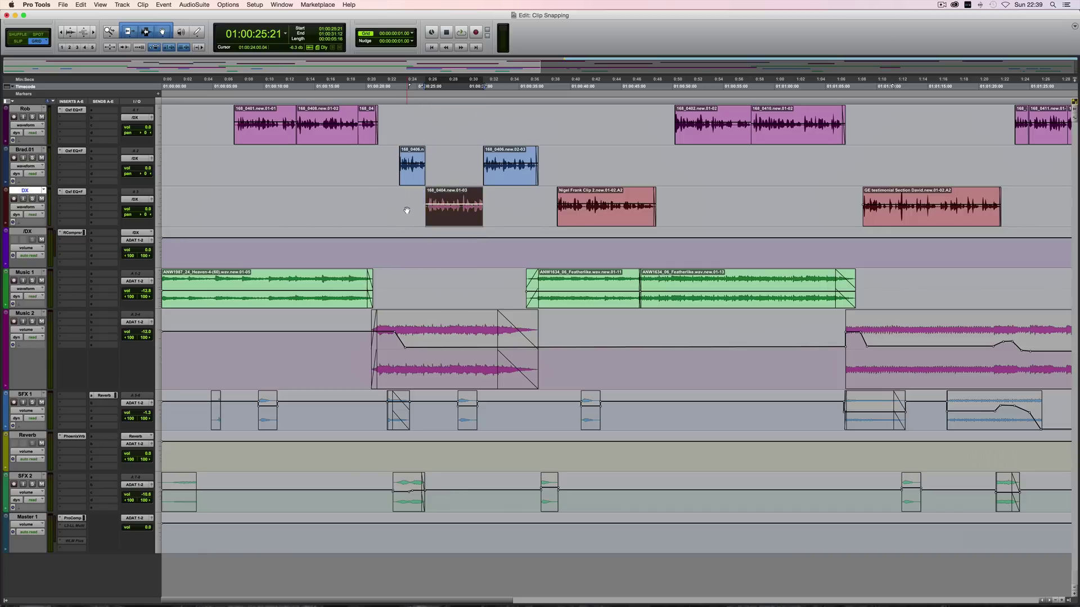
key("super+z")
left_click(327, 162)
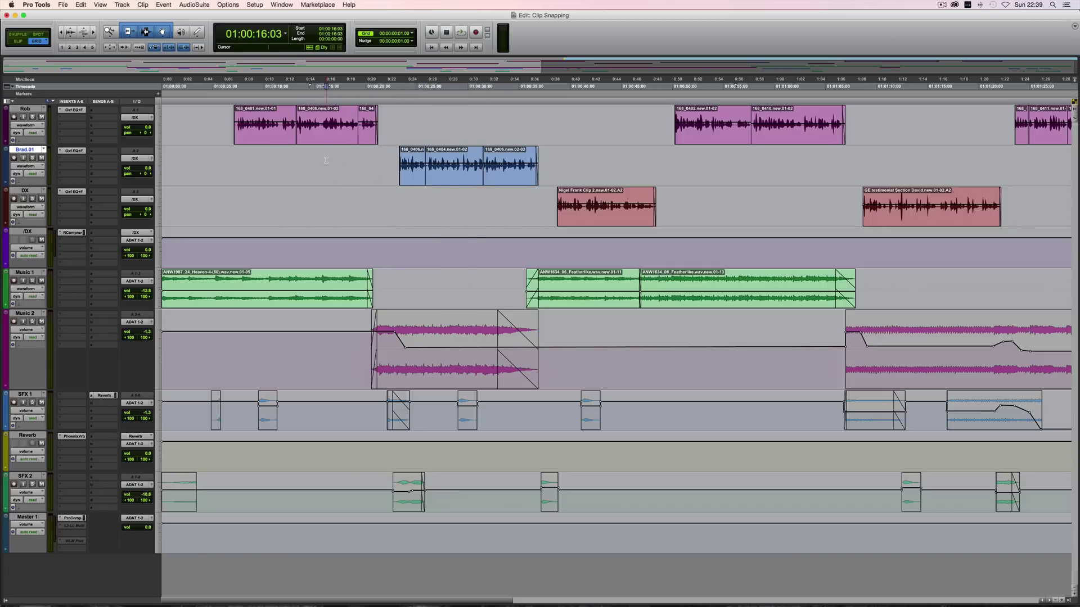
left_click(454, 178, "ctrl")
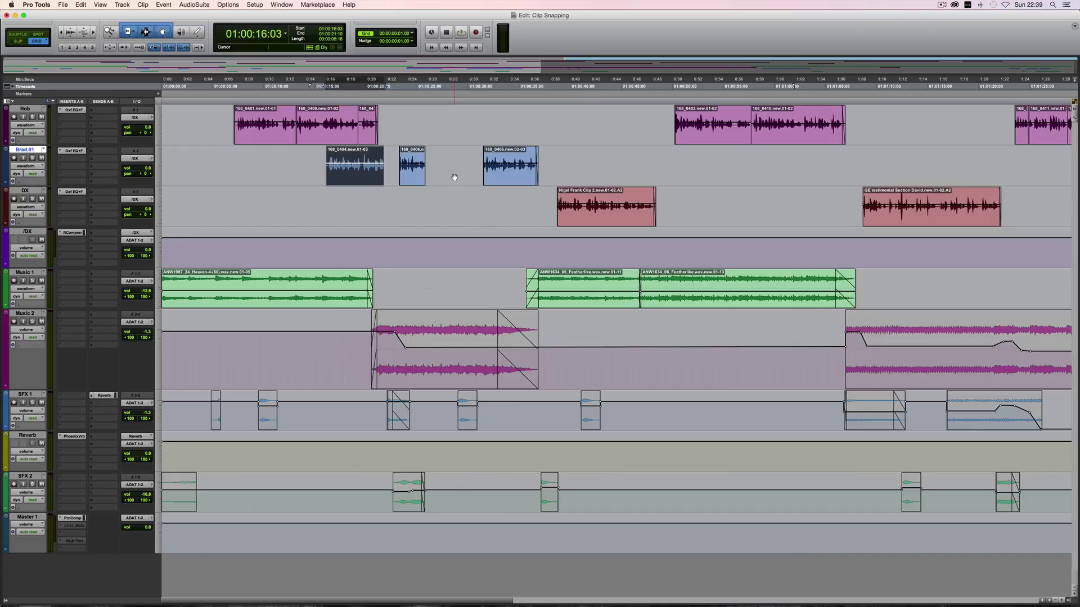
key("super+z")
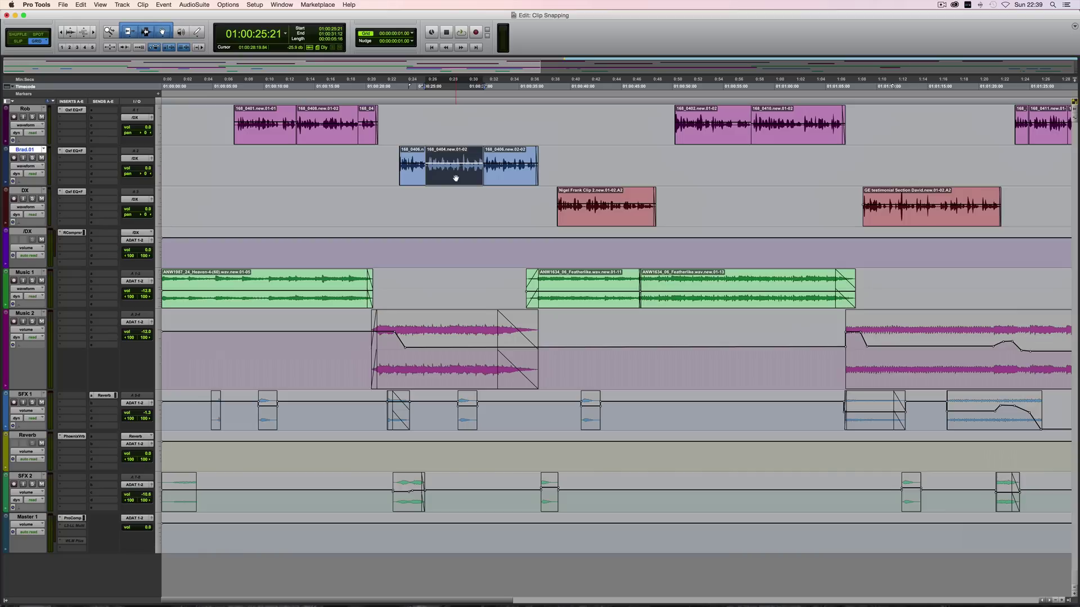
left_click_drag(455, 179, 430, 131)
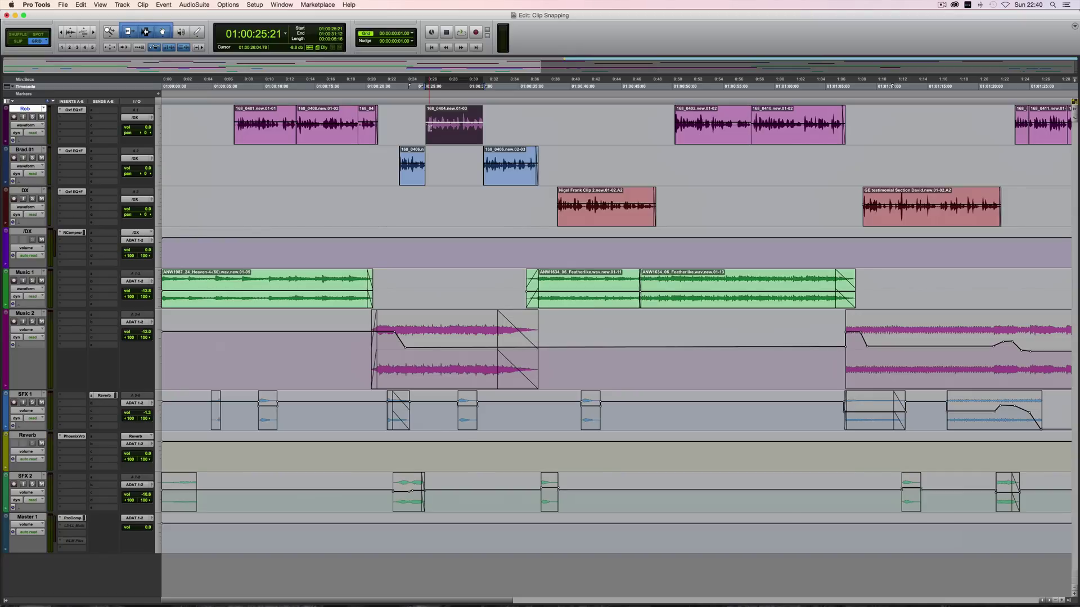
key("super+z")
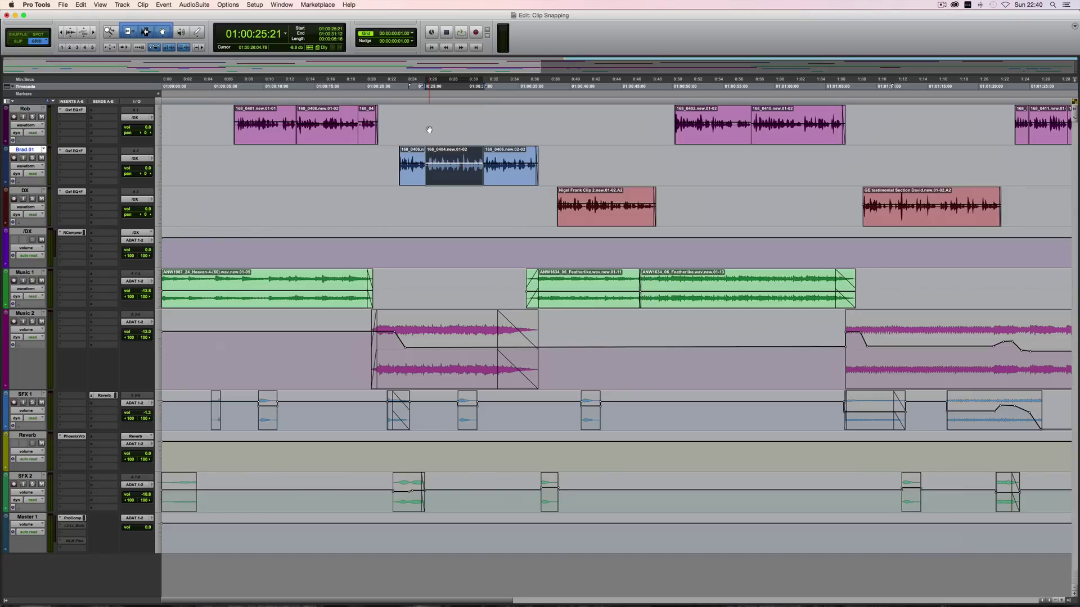